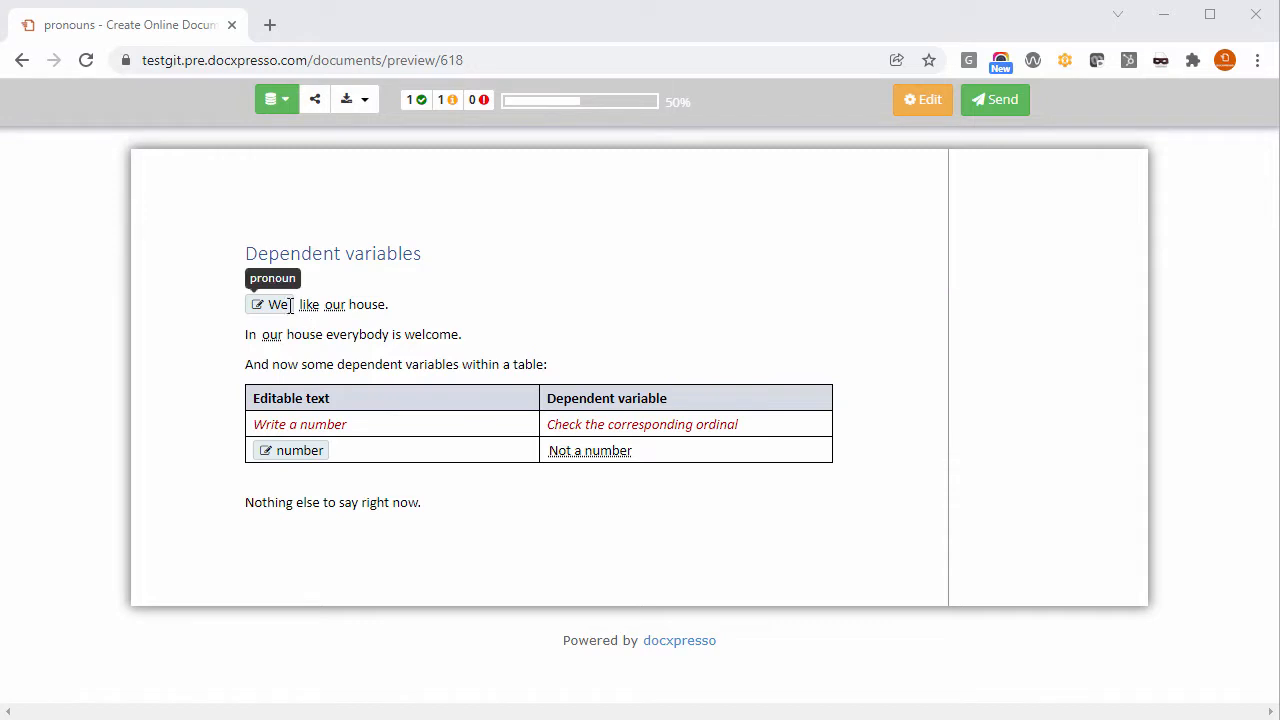
Step: Replace the editable pronoun in the first sentence with "She"
drag(290, 305, 252, 305)
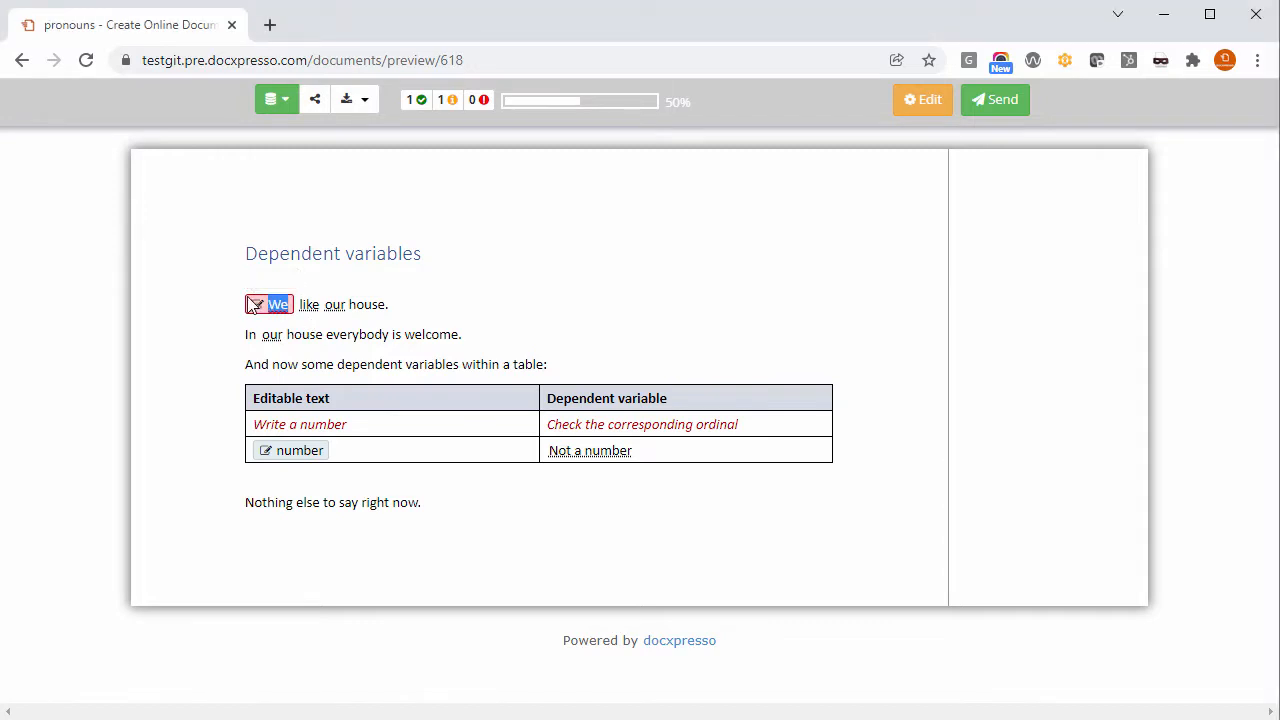
text(S)
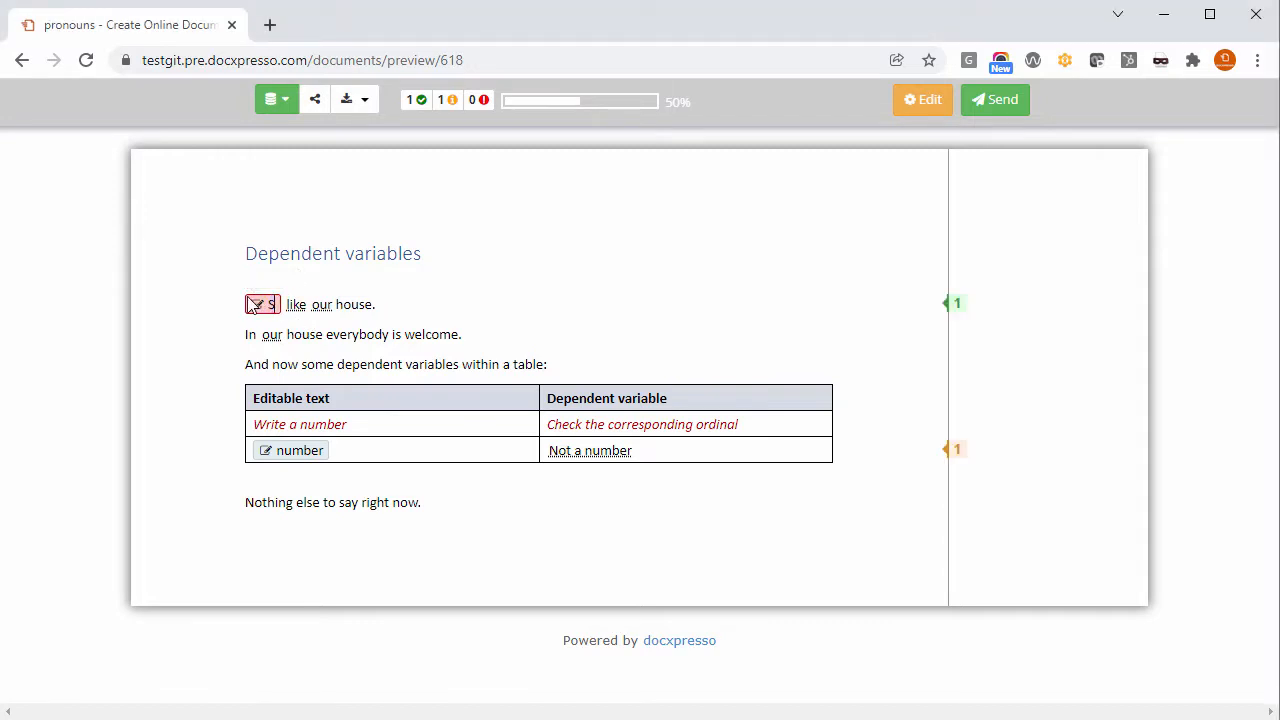
text(he)
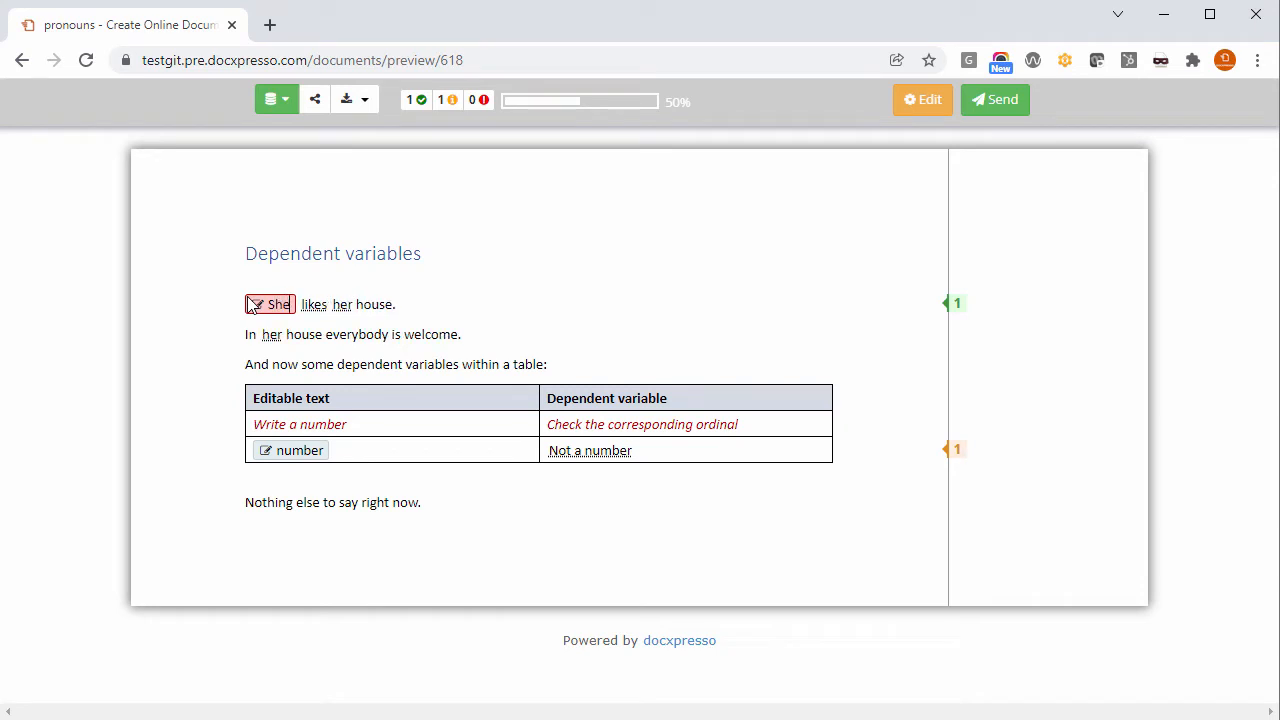
click(320, 304)
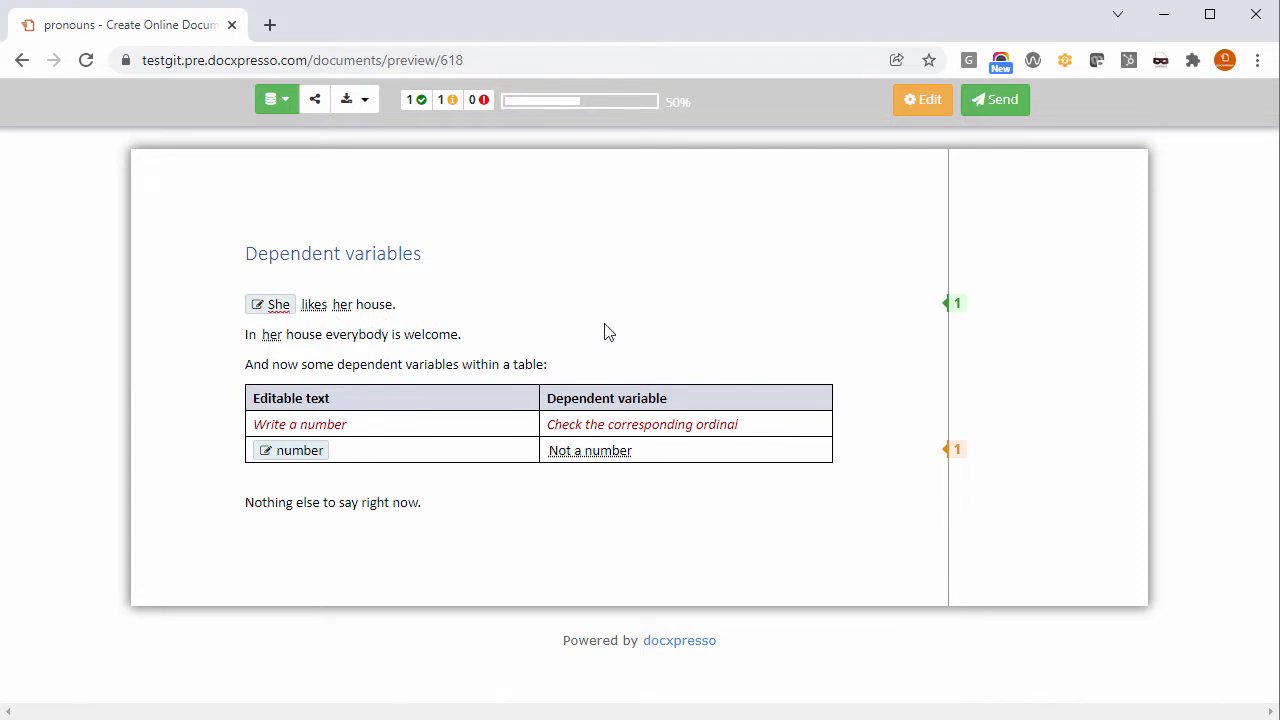
Step: Enter 2 in the number field of the table's last row
mouse_move(326, 451)
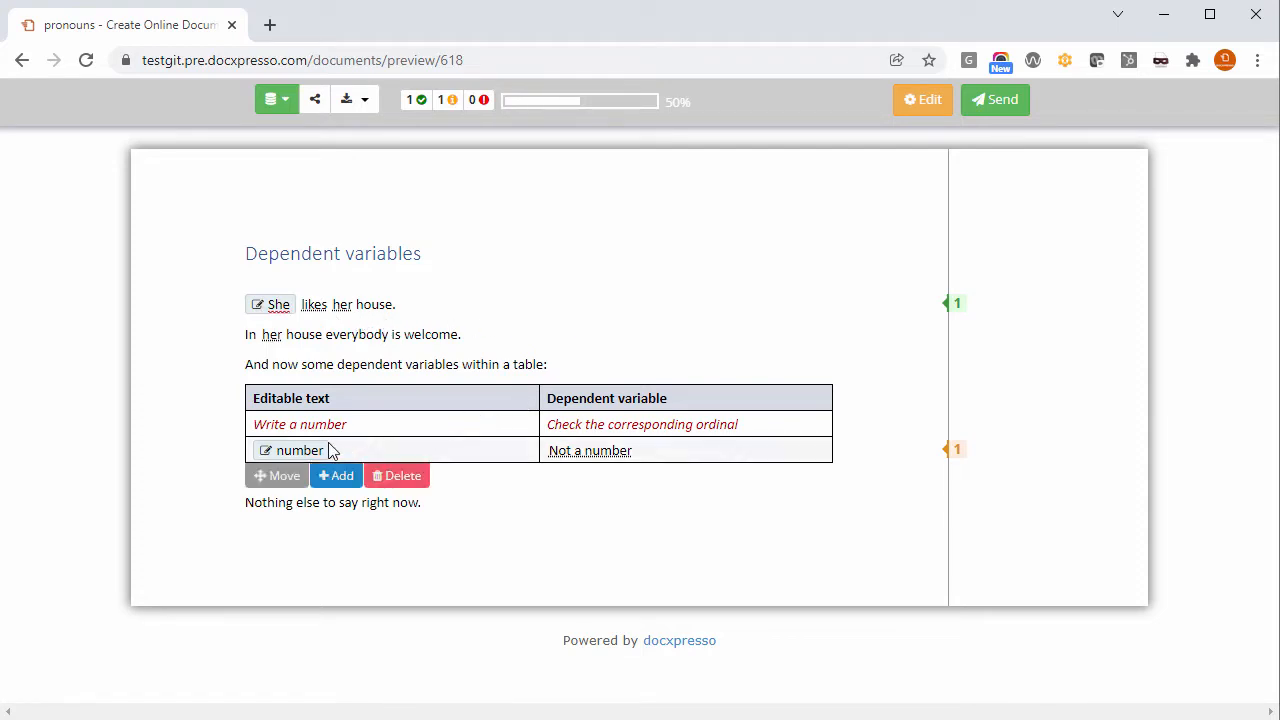
double_click(308, 450)
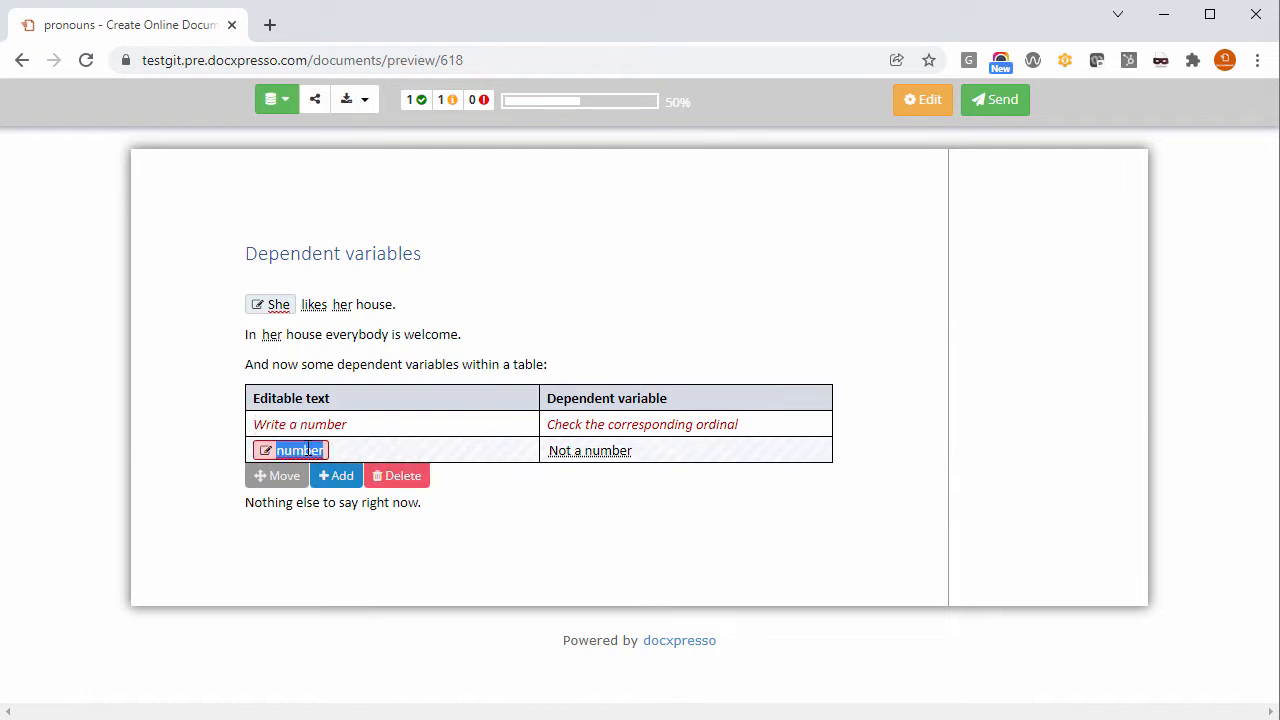
text(2)
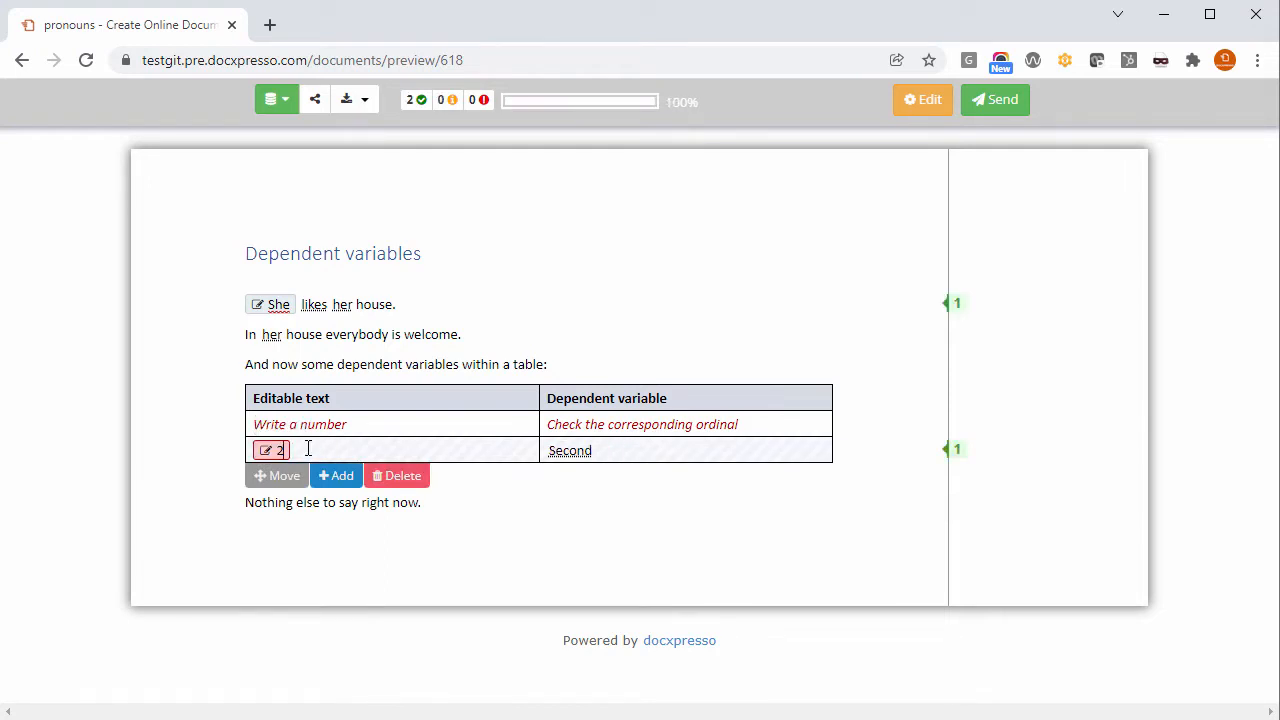
Step: Add two more rows to the table, entering 1 as the number in the first added row
click(335, 476)
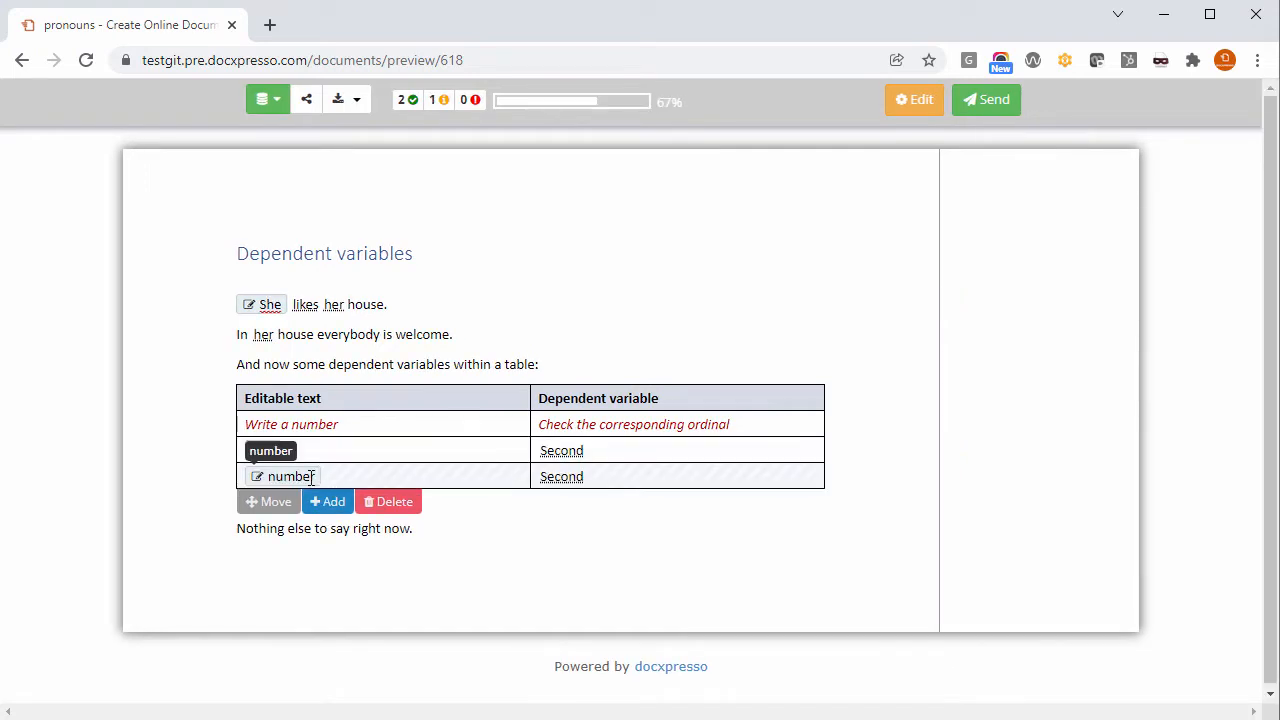
double_click(311, 477)
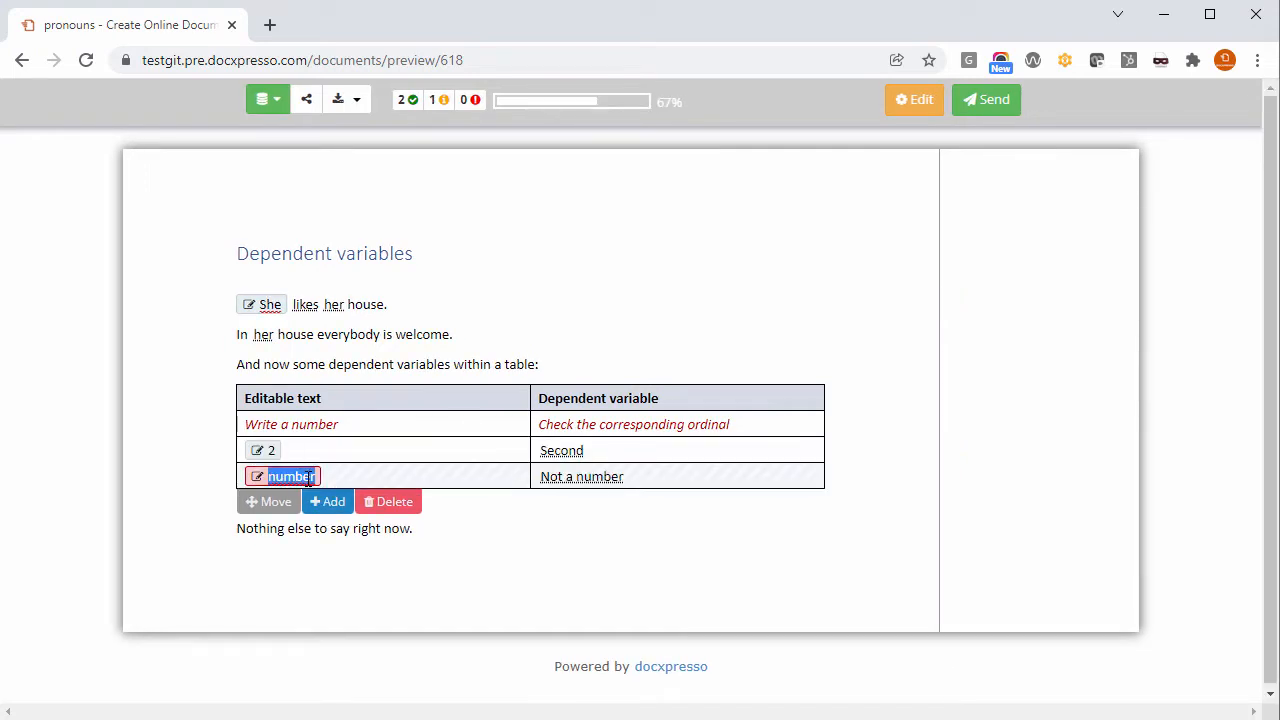
text(1)
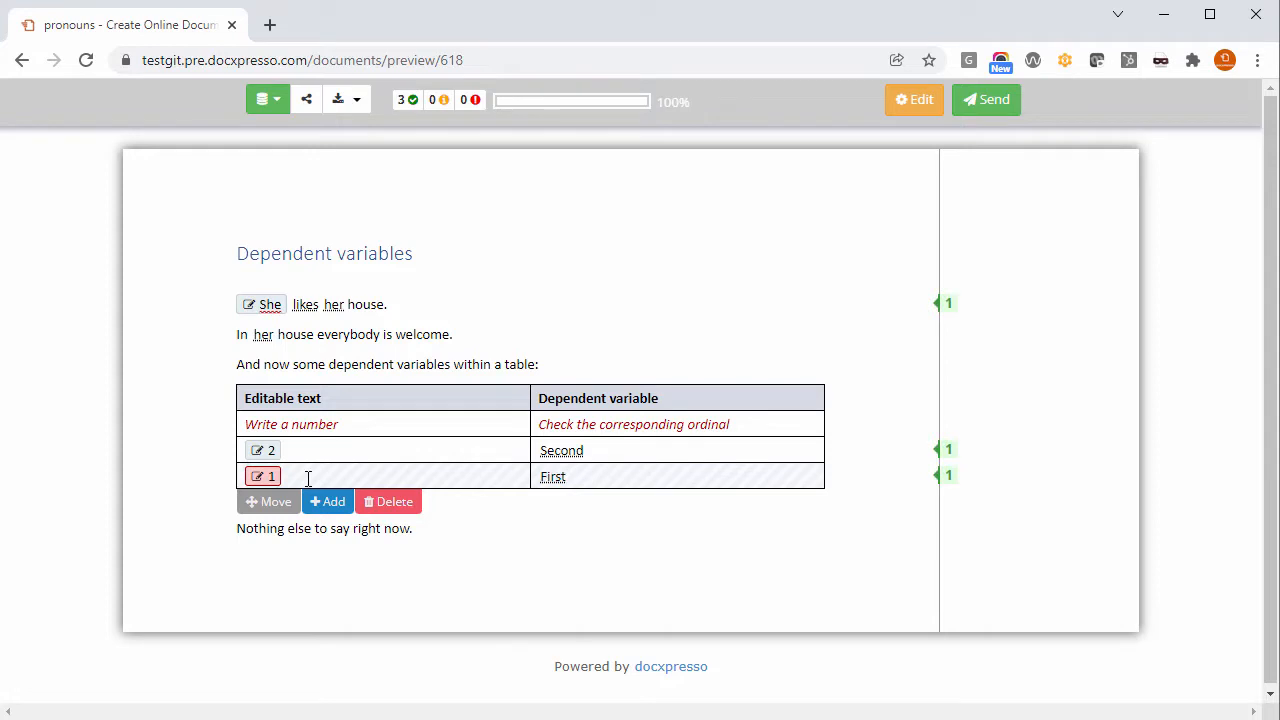
click(330, 502)
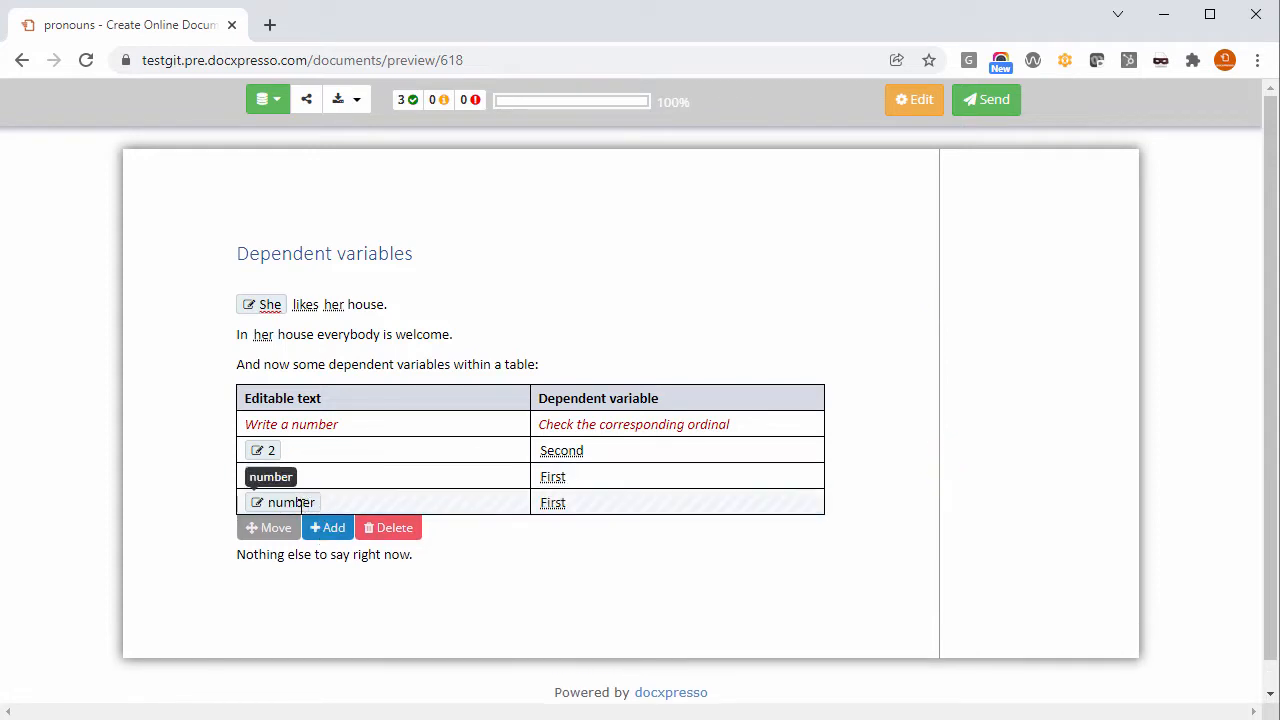
double_click(301, 503)
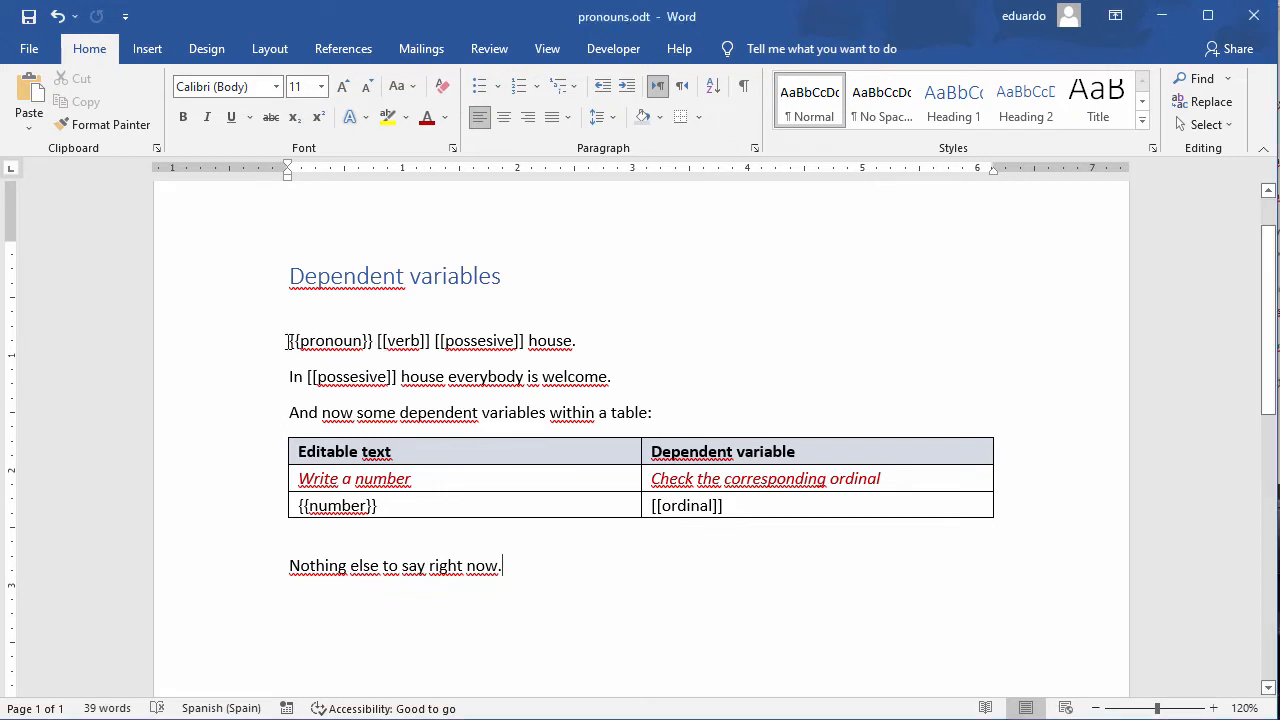
Step: Switch to the pronouns.odt template in Word and examine its editable placeholders and its dependent verb, possesive and ordinal placeholders
drag(289, 341, 375, 341)
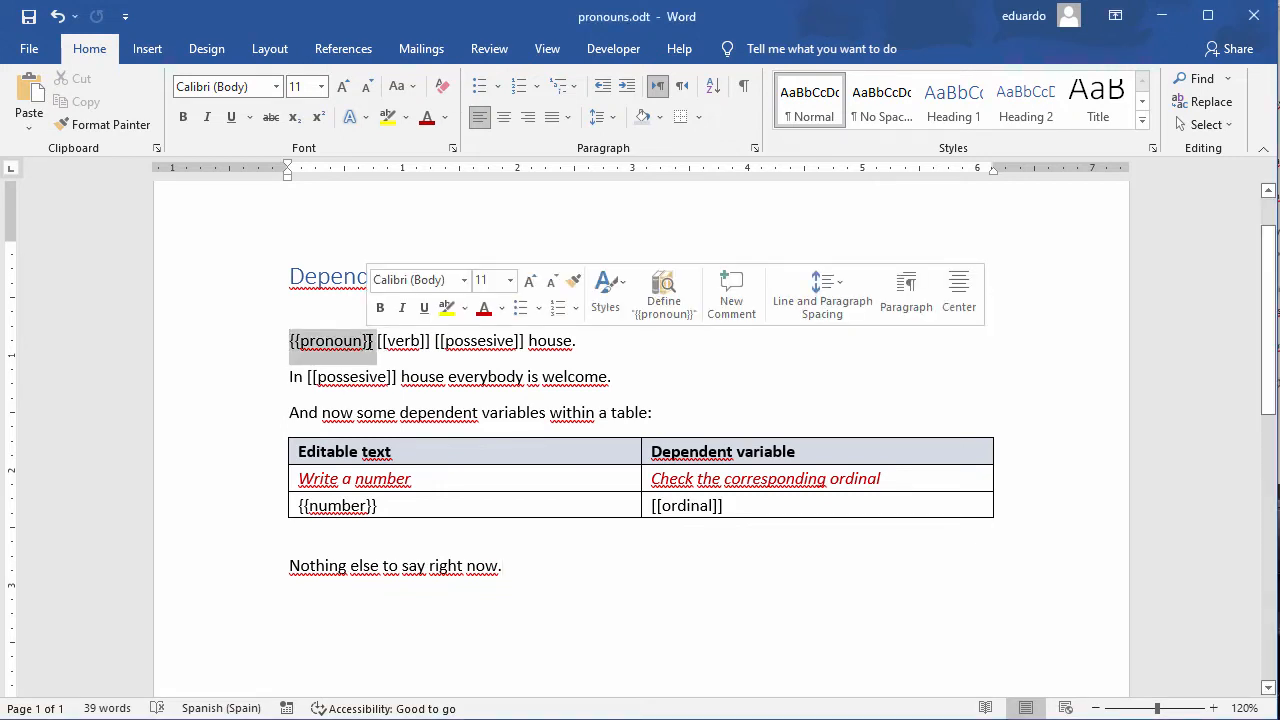
drag(378, 506, 300, 507)
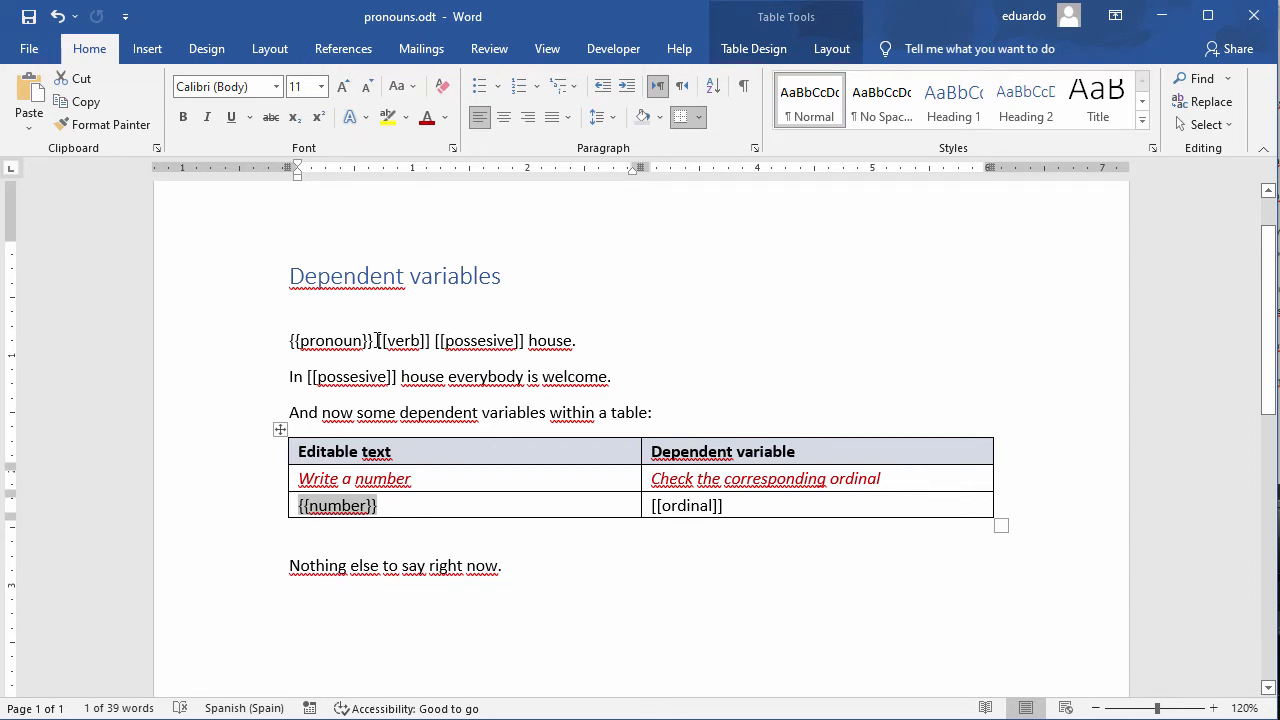
drag(378, 340, 522, 341)
drag(734, 503, 652, 505)
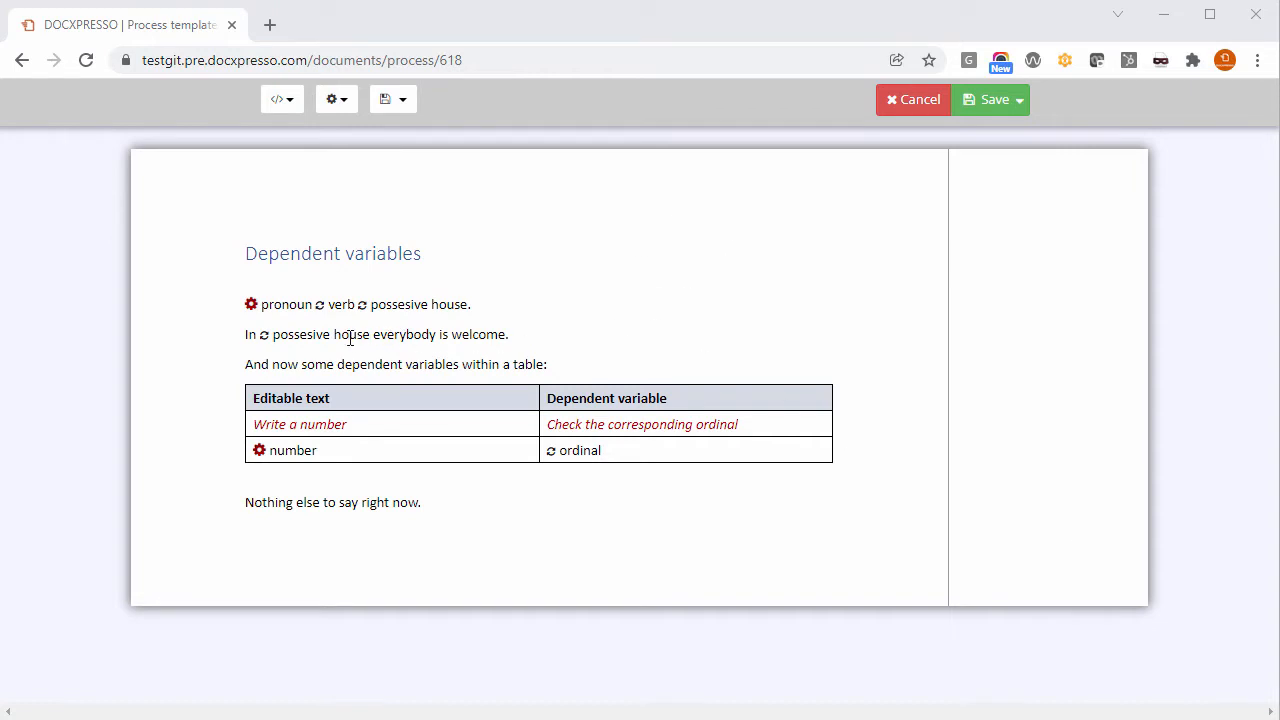
Step: In the Docxpresso template editor, review the possesive variable's dependency settings and data bindings, and save its dependencies
click(394, 316)
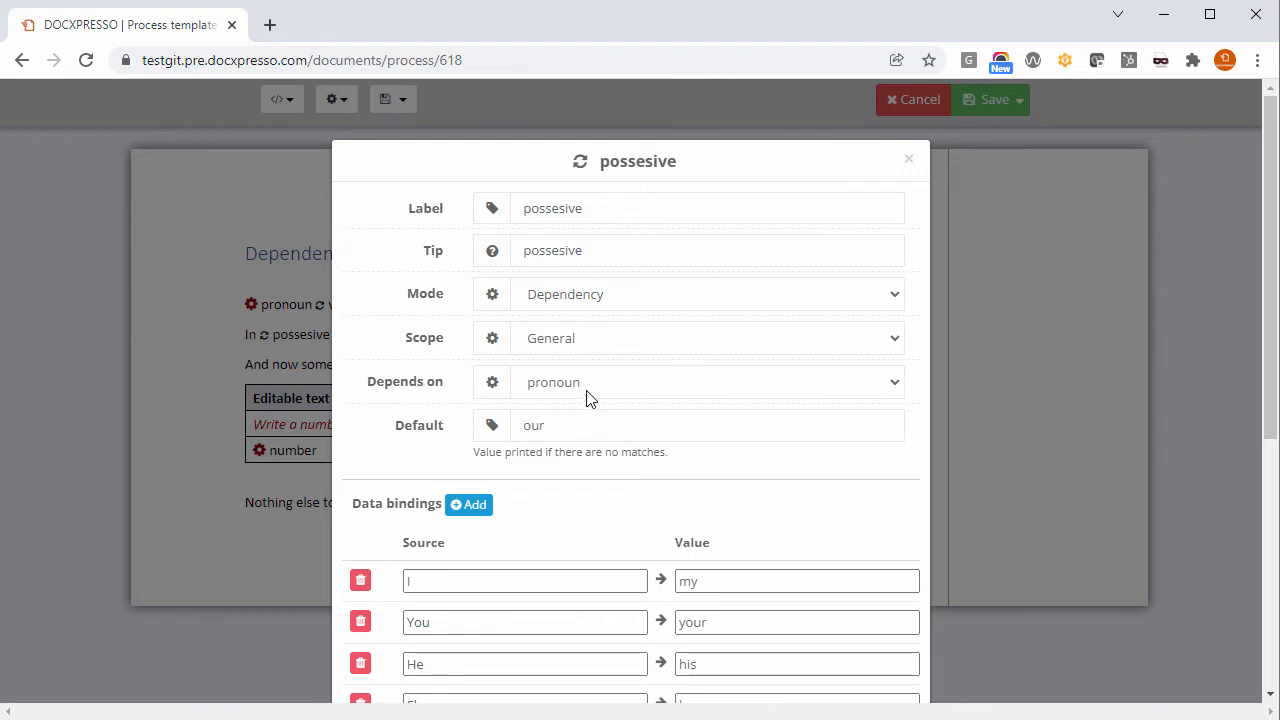
scroll(534, 340, down, 2)
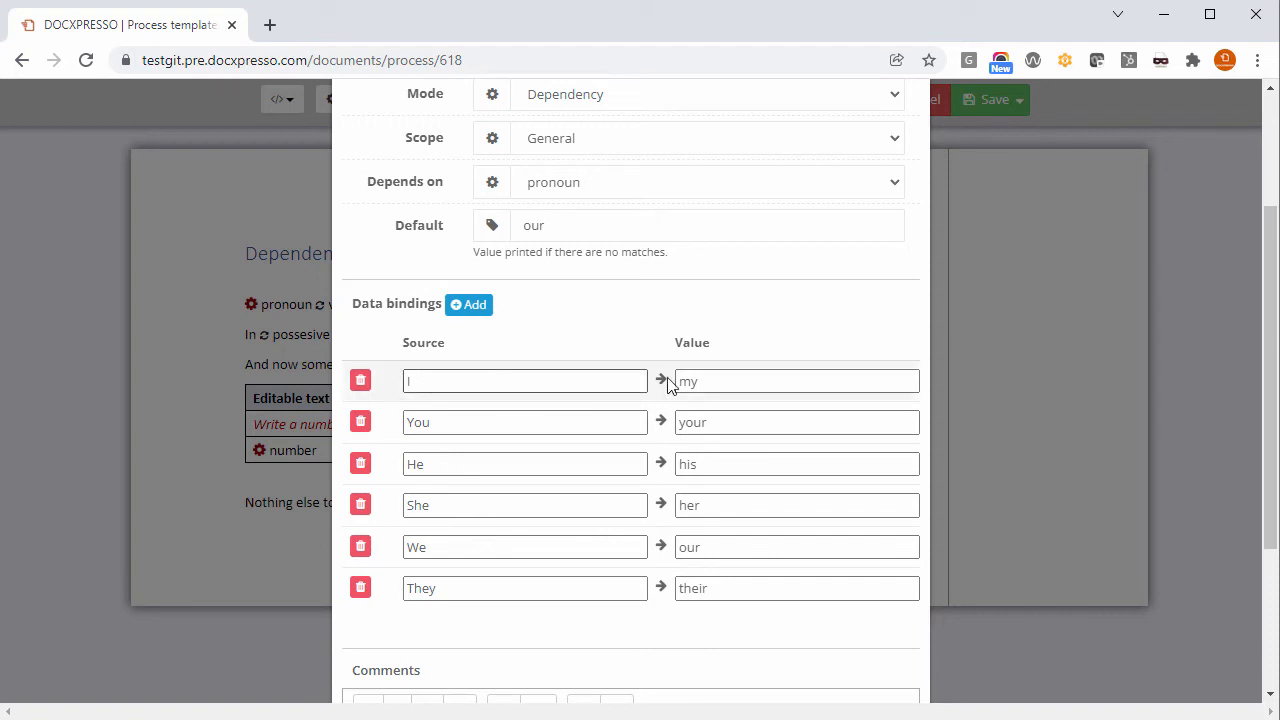
click(735, 388)
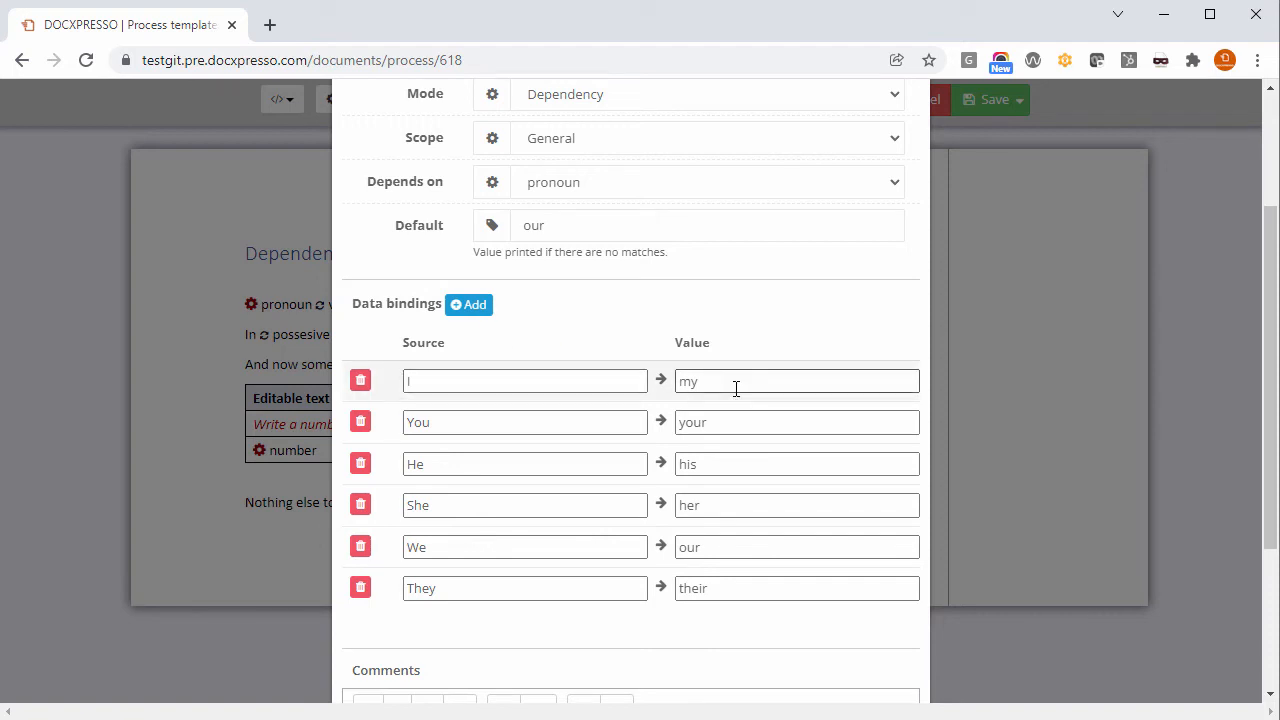
click(446, 426)
click(715, 422)
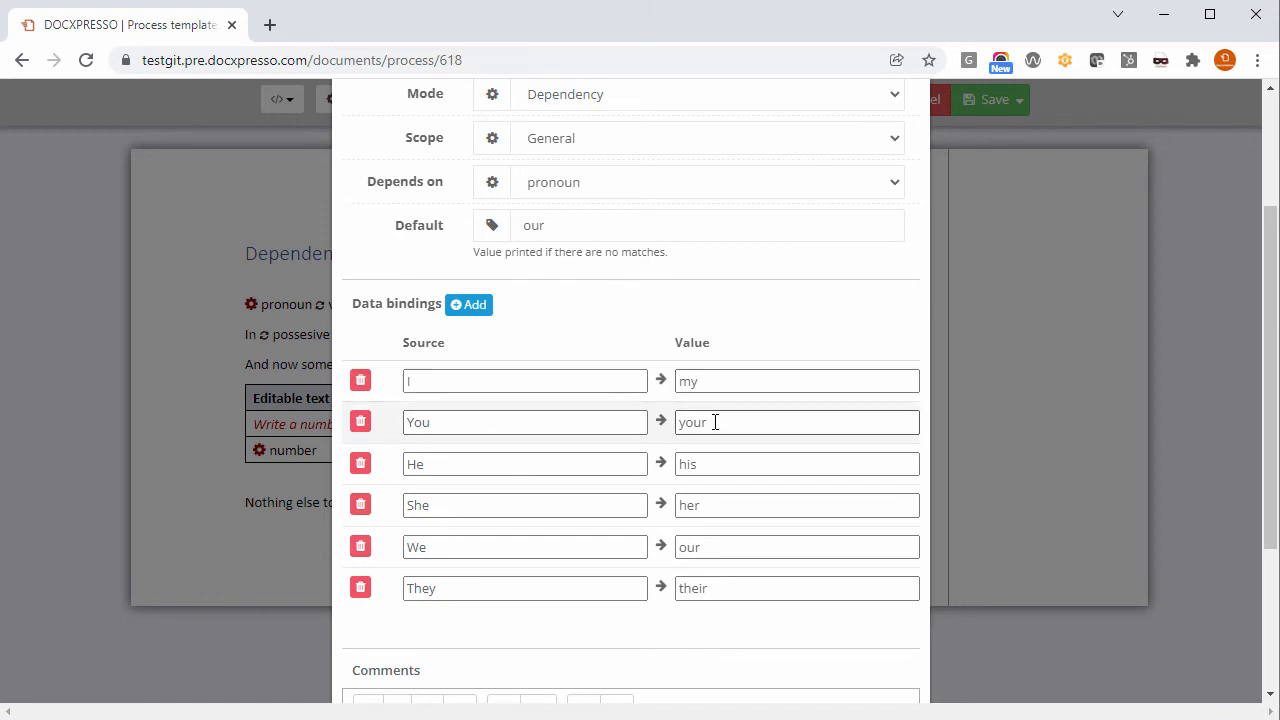
click(694, 456)
scroll(694, 453, down, 1)
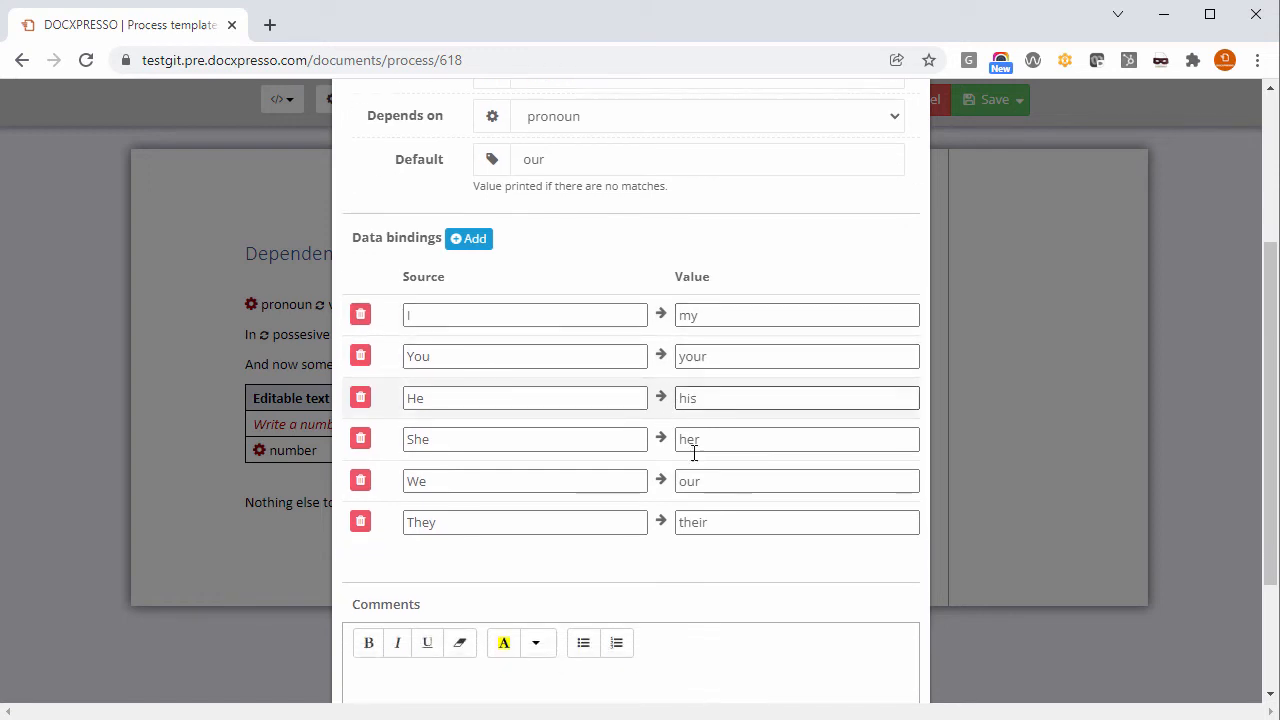
scroll(694, 453, down, 2)
click(849, 668)
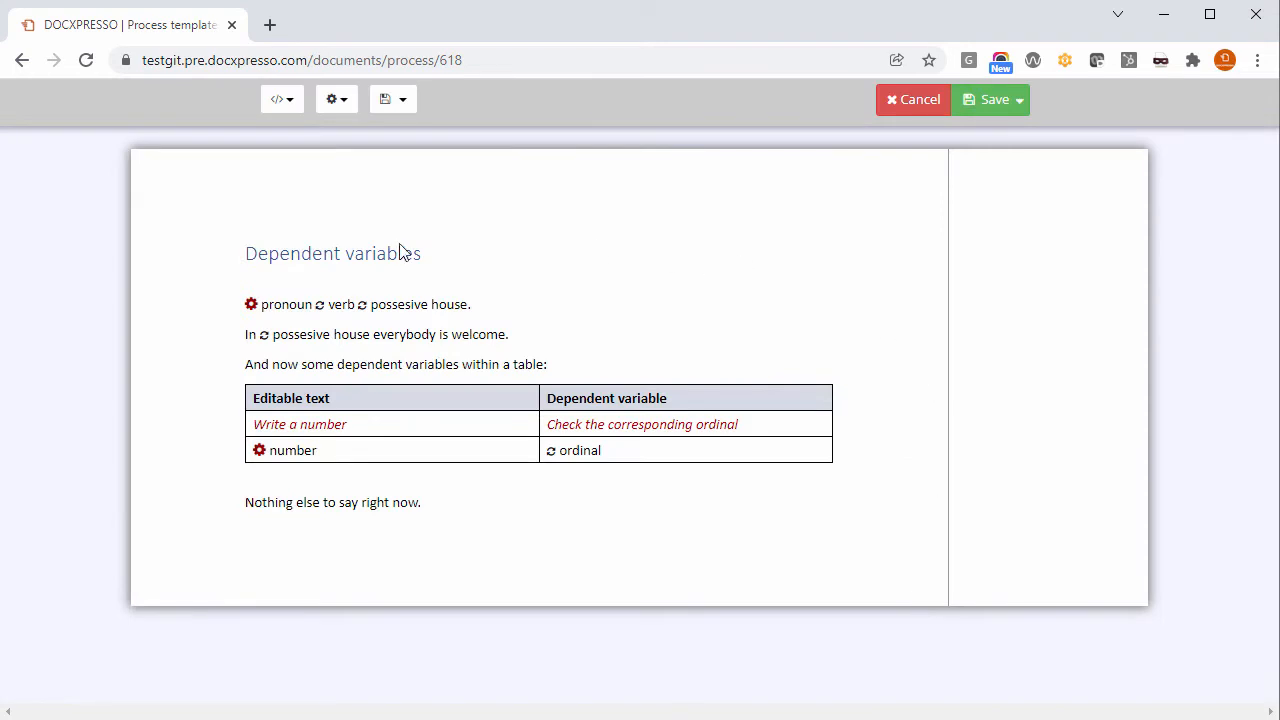
Step: Review the verb variable's dependency settings and data bindings, and save its dependencies
mouse_move(276, 312)
mouse_move(405, 320)
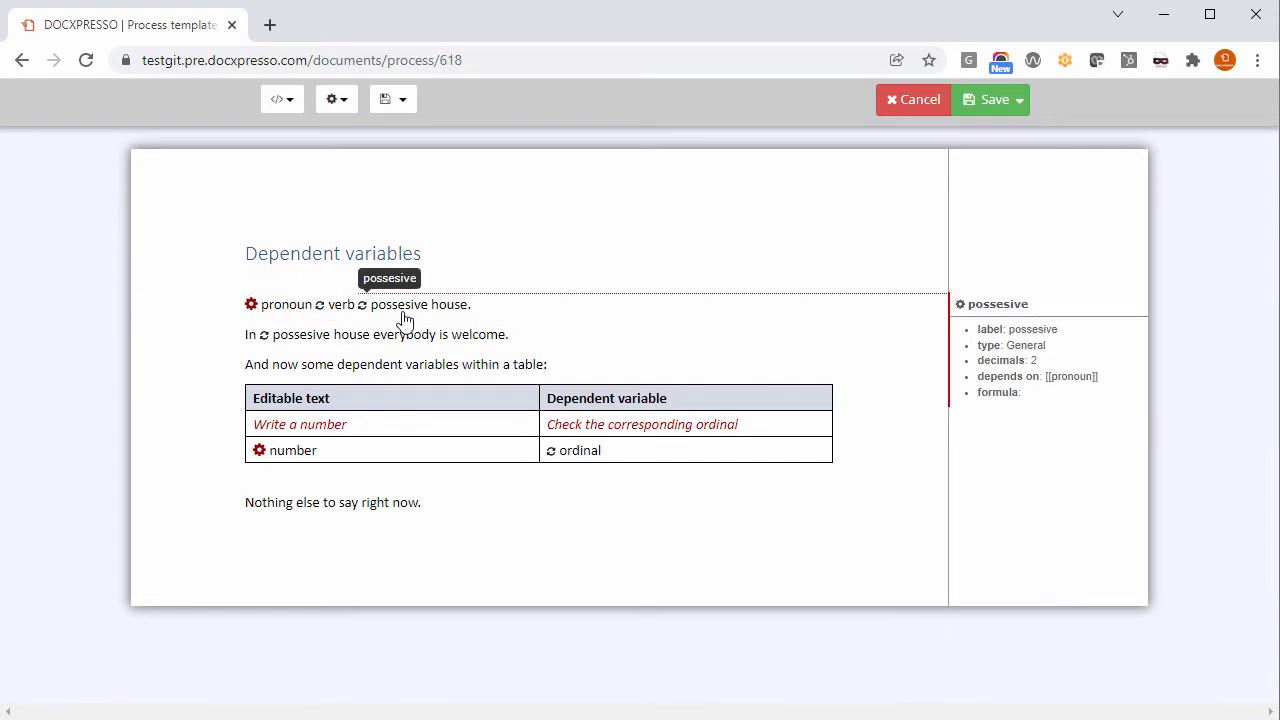
click(345, 310)
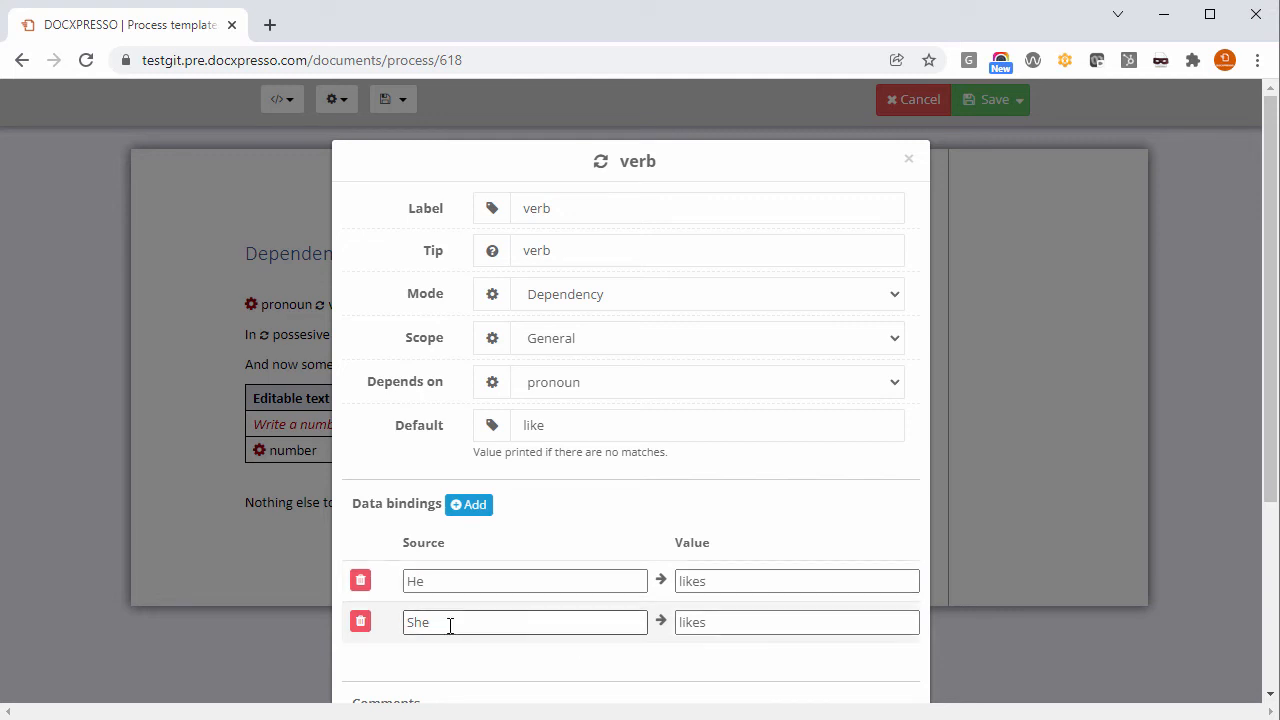
scroll(600, 585, down, 3)
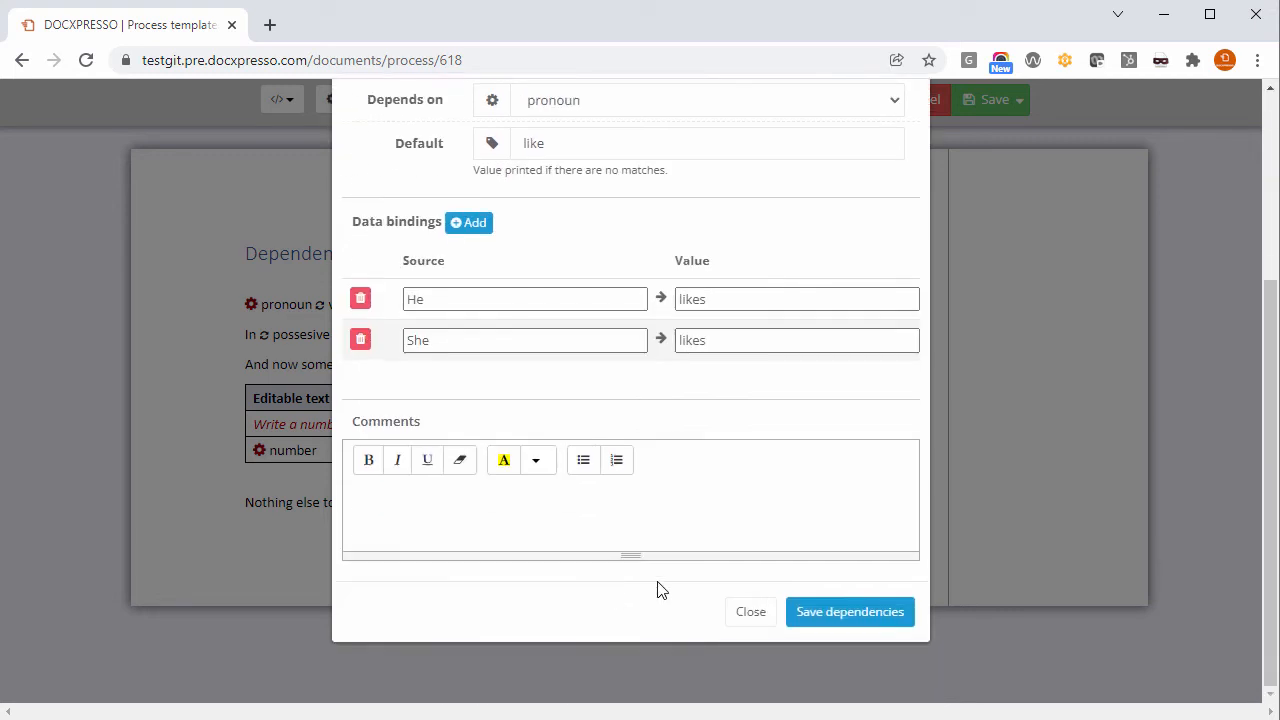
click(826, 620)
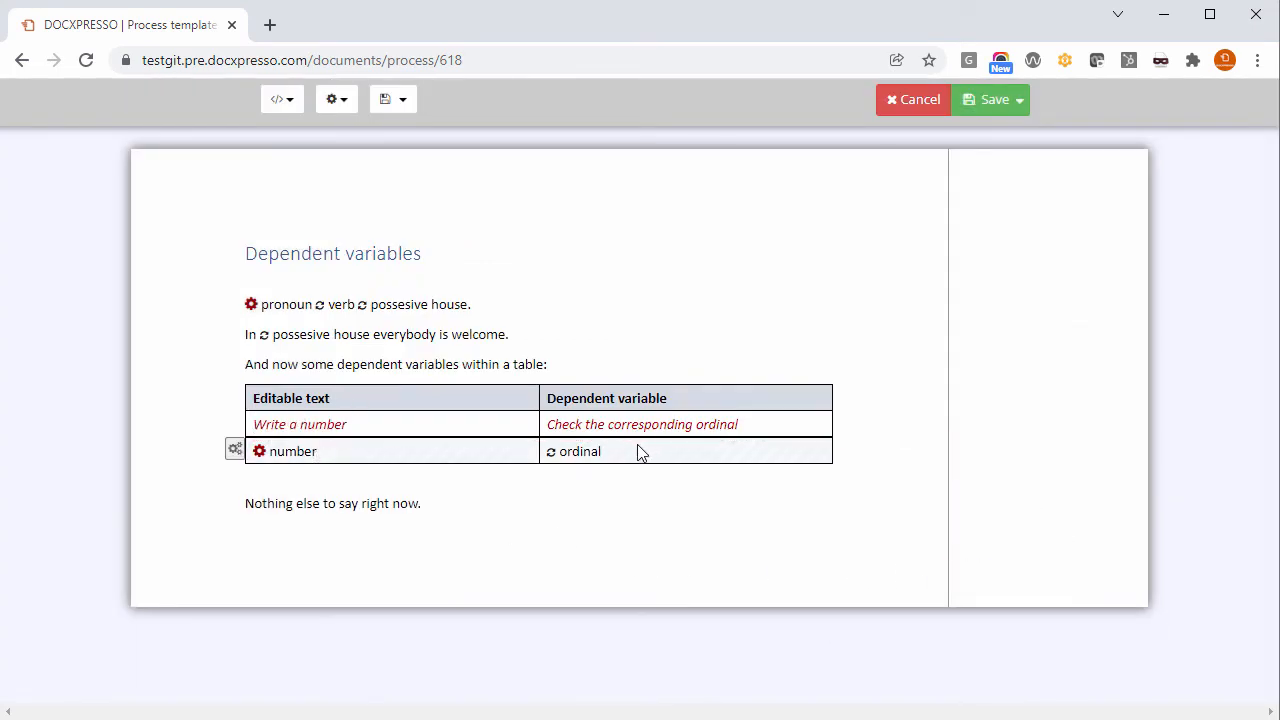
Step: Review the scope, source variable and data bindings of the table's ordinal variable, and save its dependencies
click(587, 462)
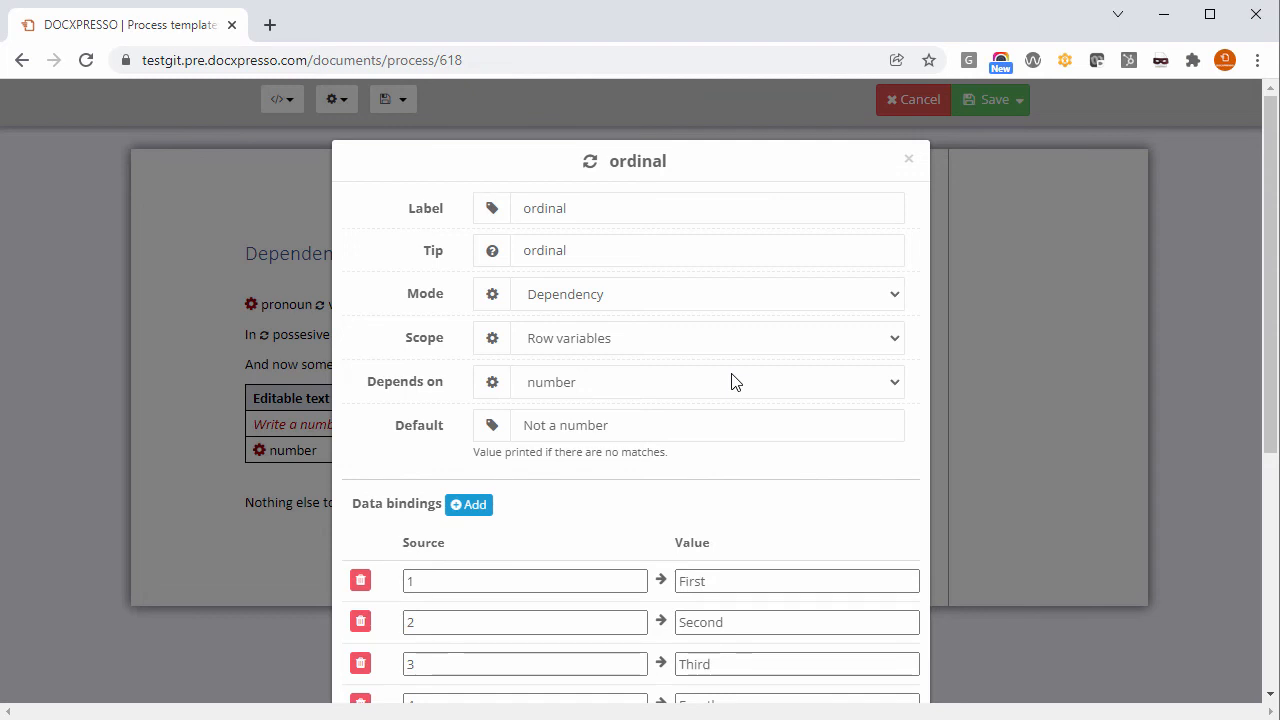
scroll(735, 382, down, 1)
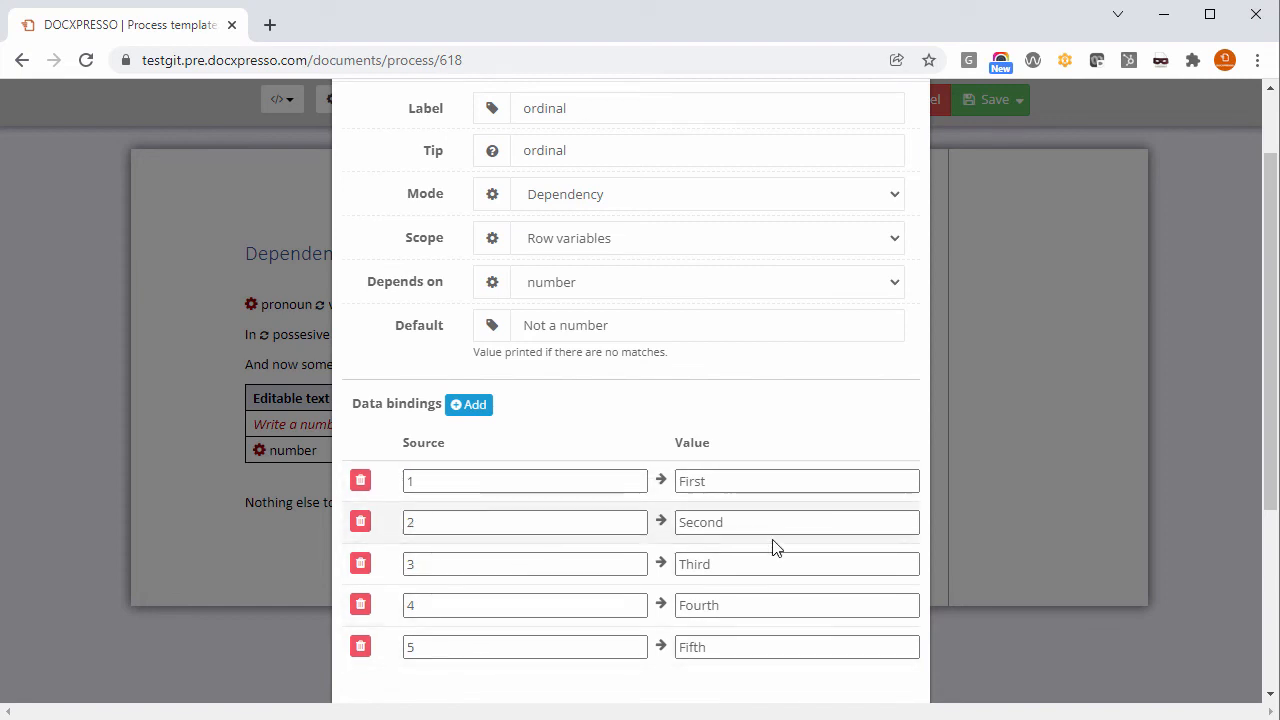
scroll(645, 518, down, 3)
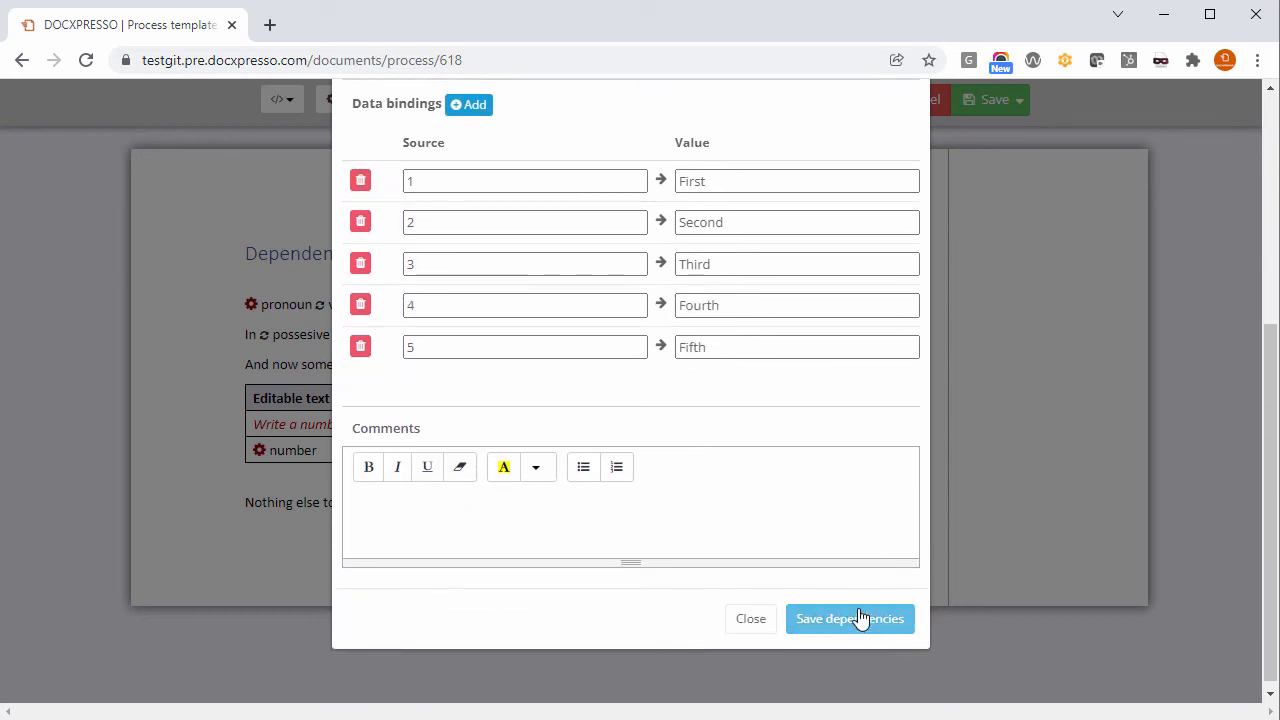
click(858, 620)
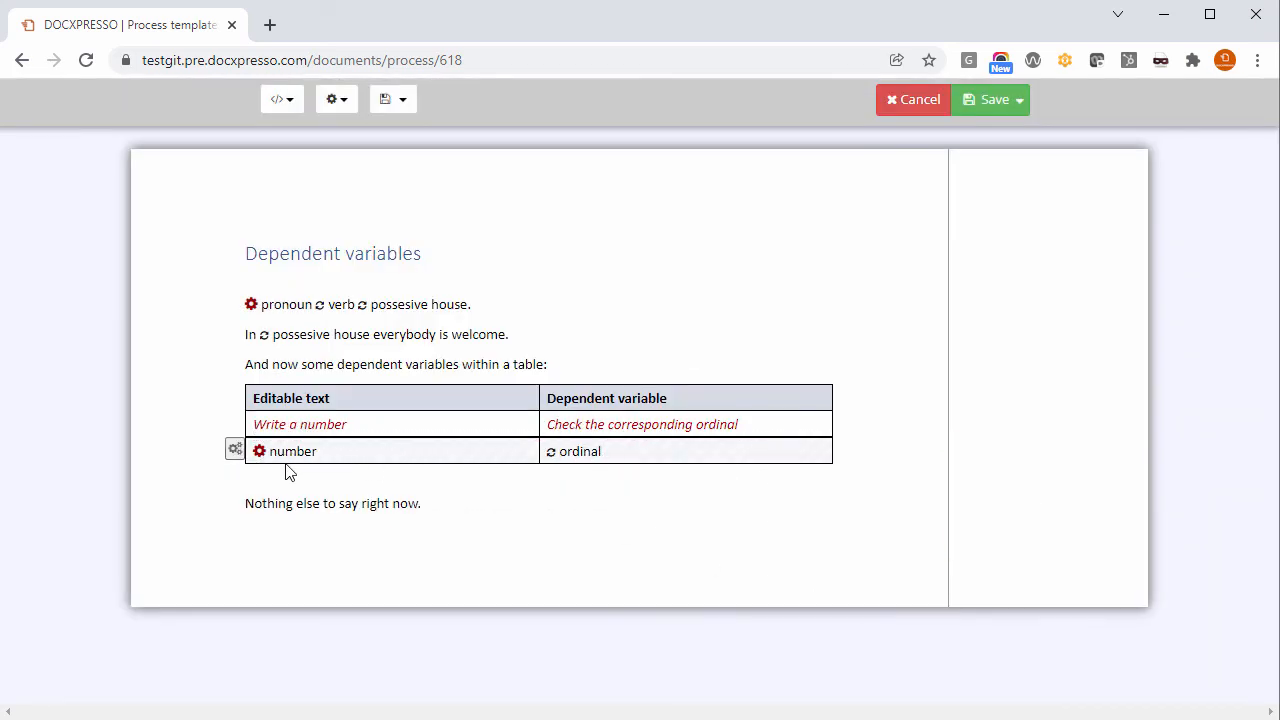
Step: Save the processed template and open its preview
click(1018, 101)
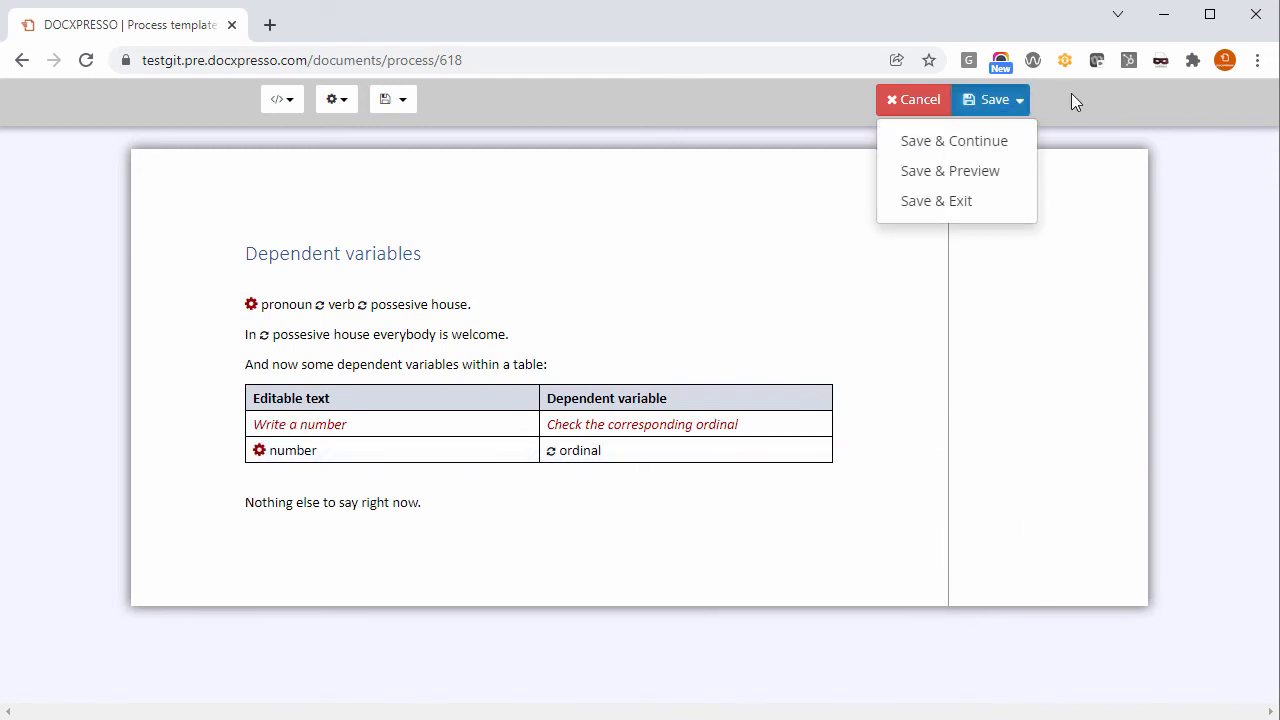
click(984, 171)
click(880, 455)
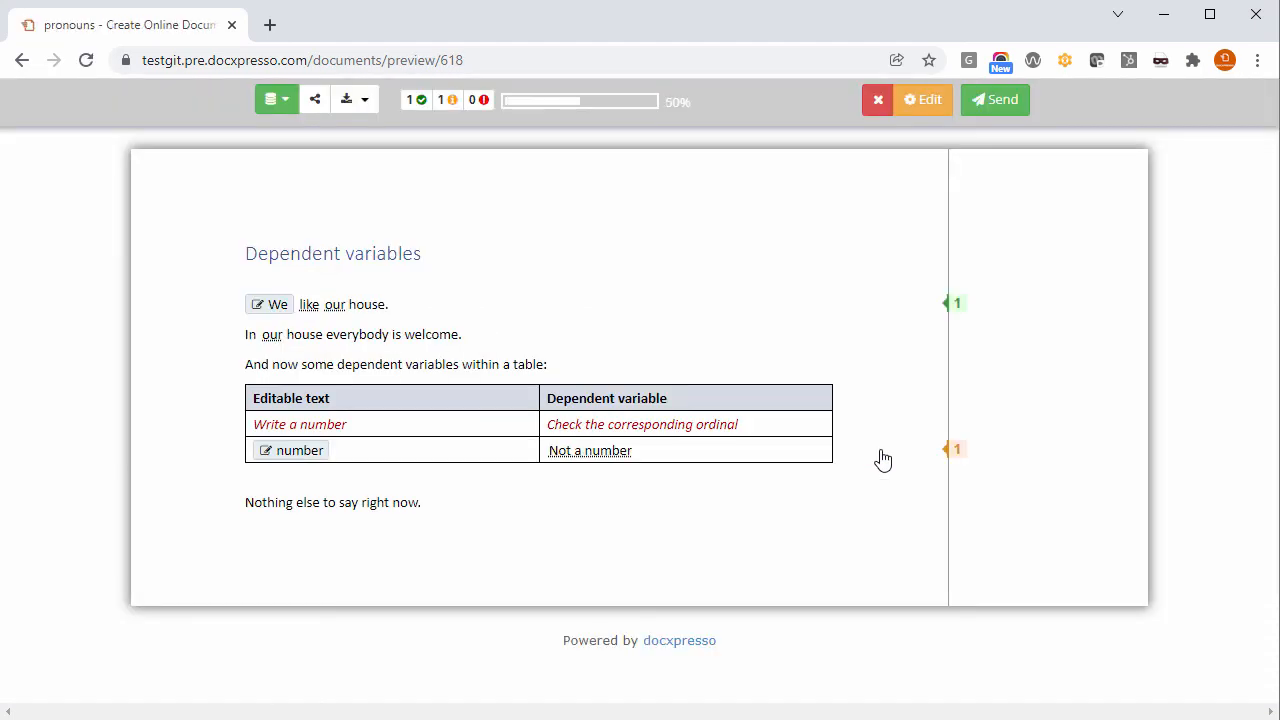
Step: Test the table's dependent variable by entering 1 in the number field of the previewed document
click(289, 450)
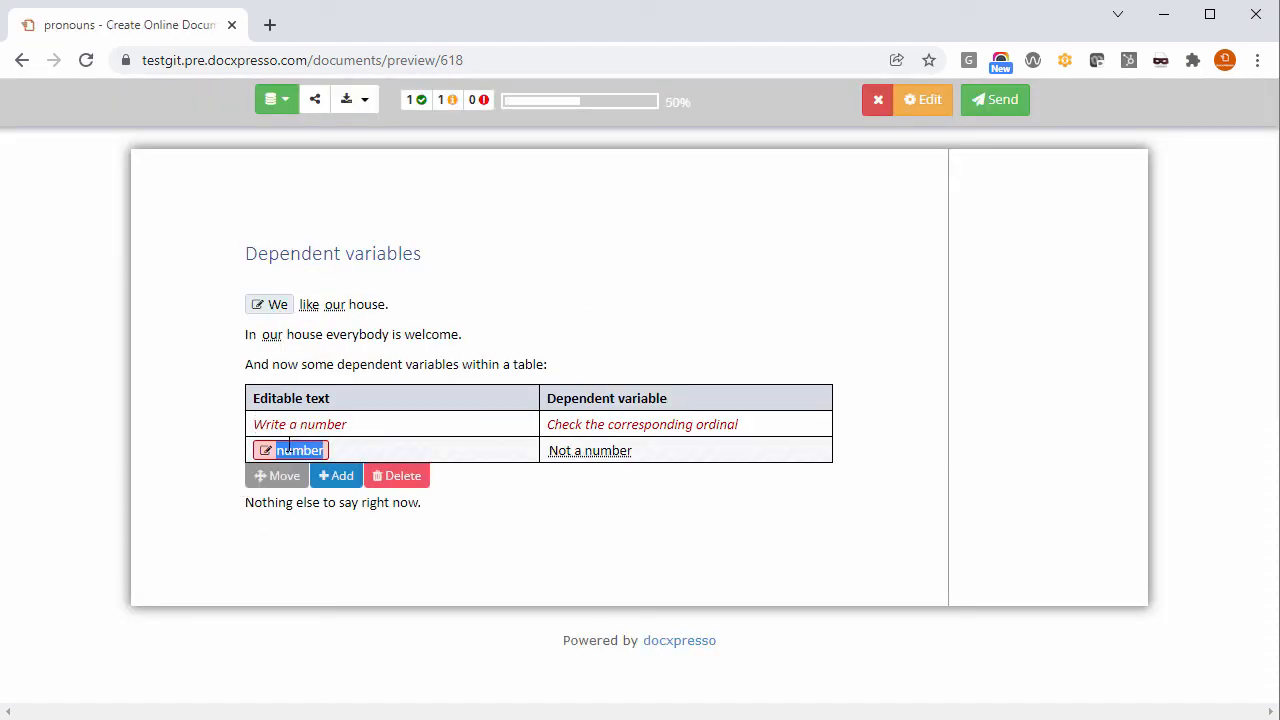
text(1)
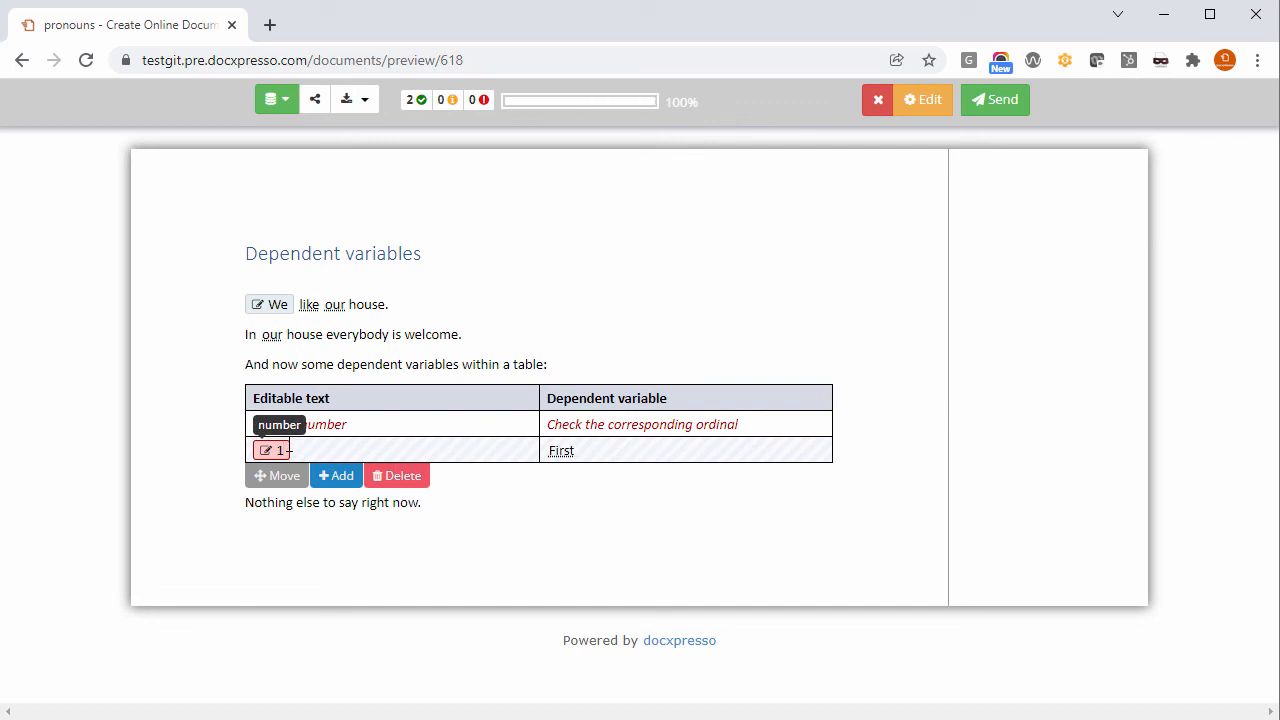
click(447, 537)
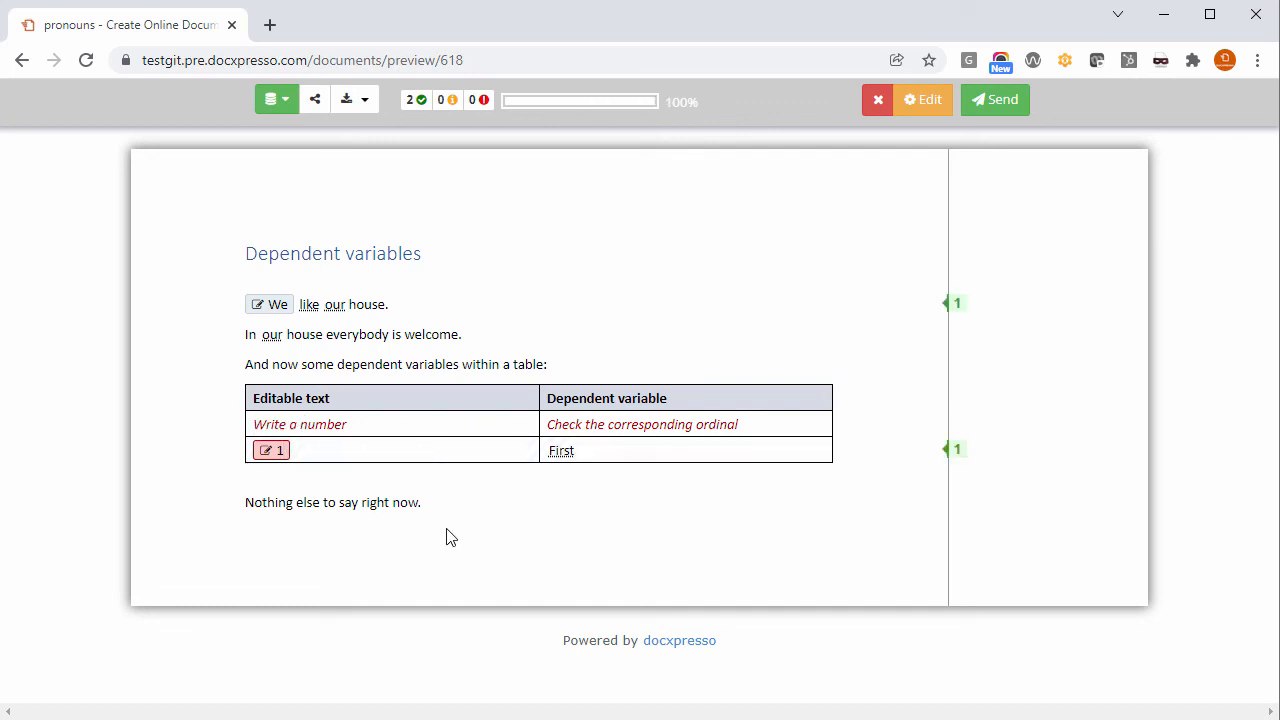